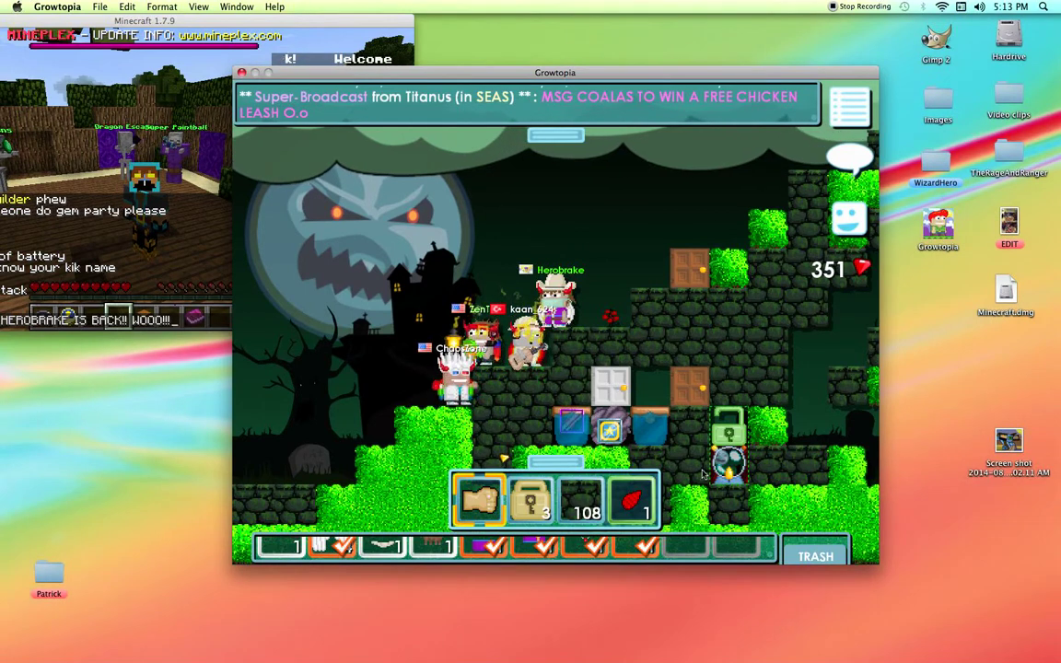
Step: Switch to Minecraft, move its window fully into view and walk the character around the Mineplex lobby
click(202, 298)
drag(229, 25, 295, 30)
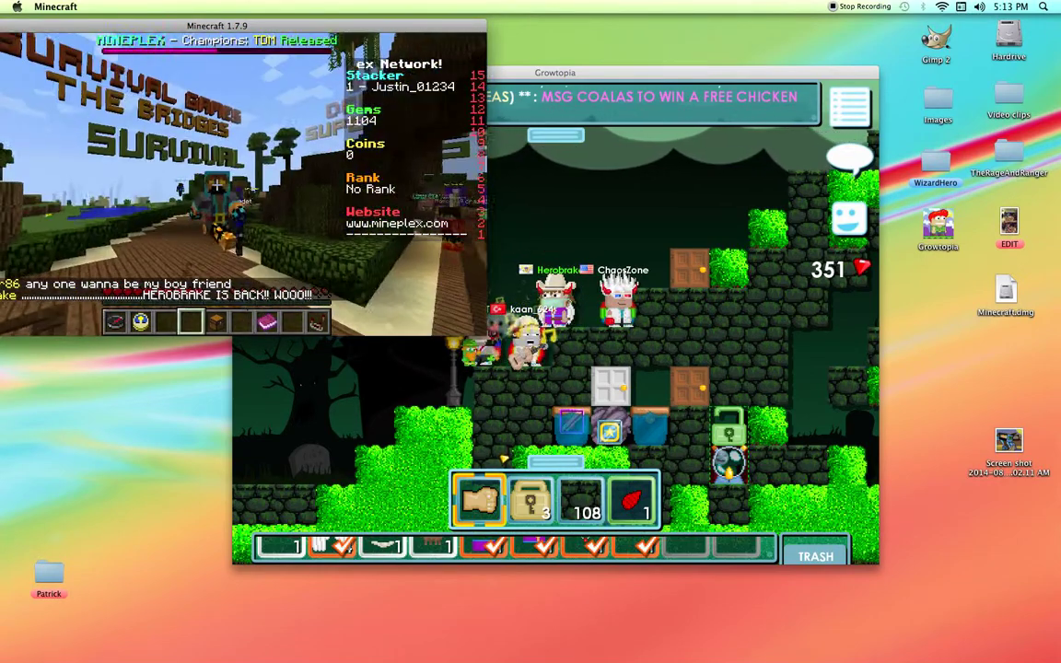
key(w)
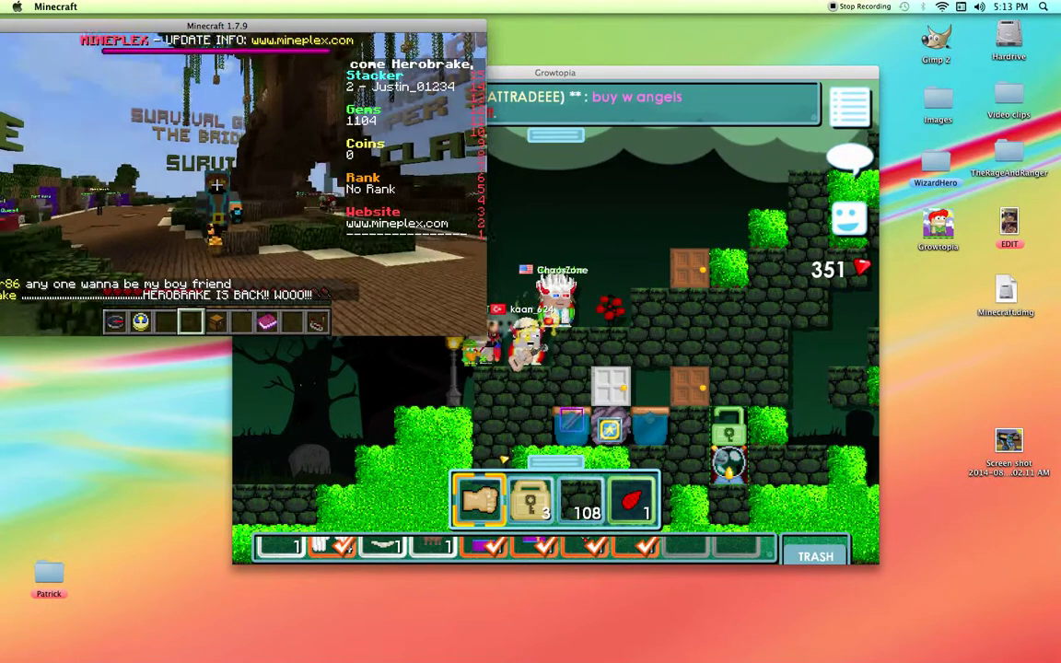
key(Escape)
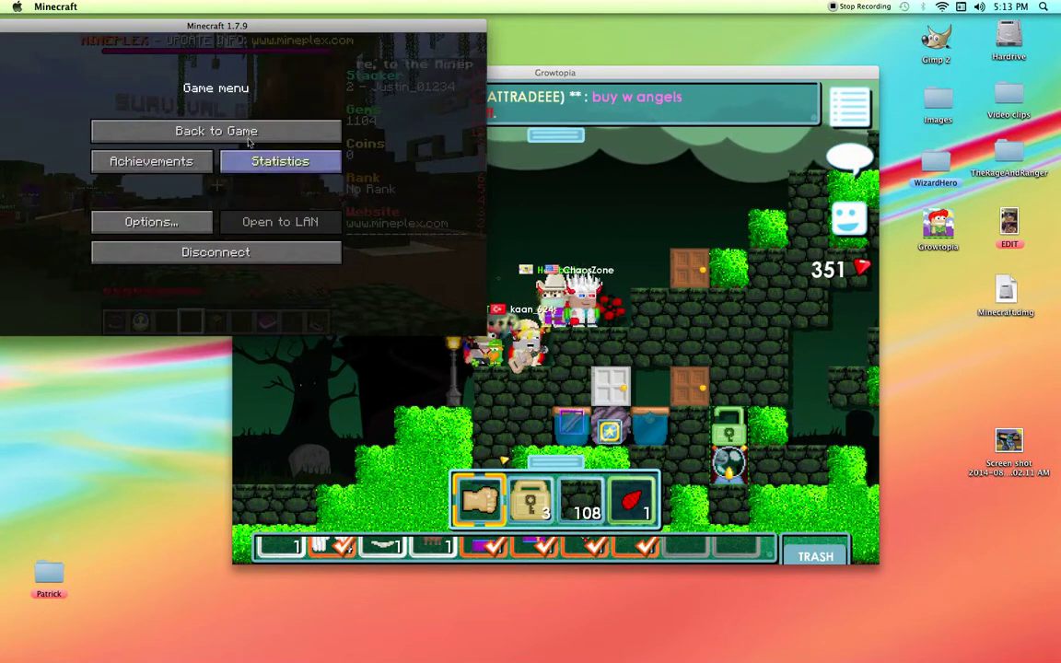
click(247, 138)
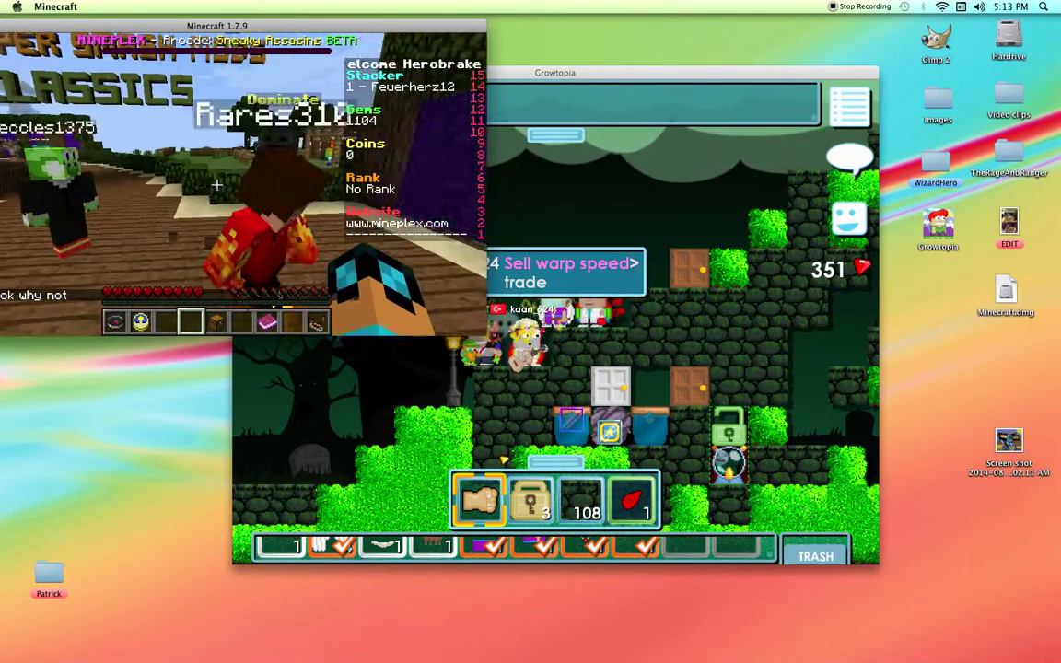
Step: Pause Minecraft, move its window aside and switch to Growtopia, placing its window clear of Minecraft's
key(Escape)
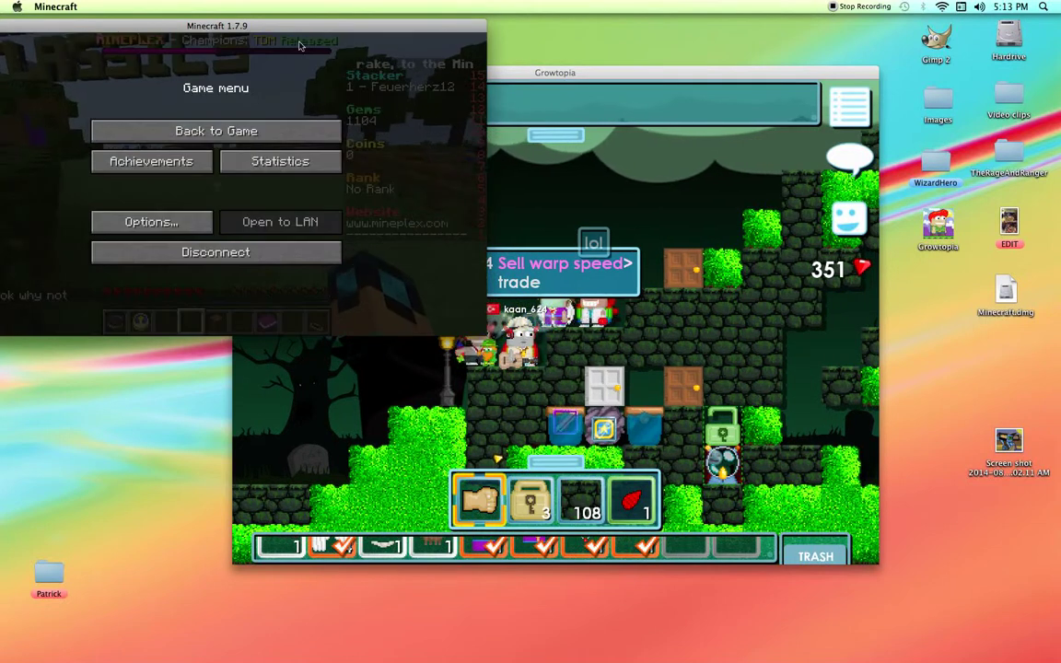
drag(297, 27, 119, 25)
drag(473, 73, 533, 53)
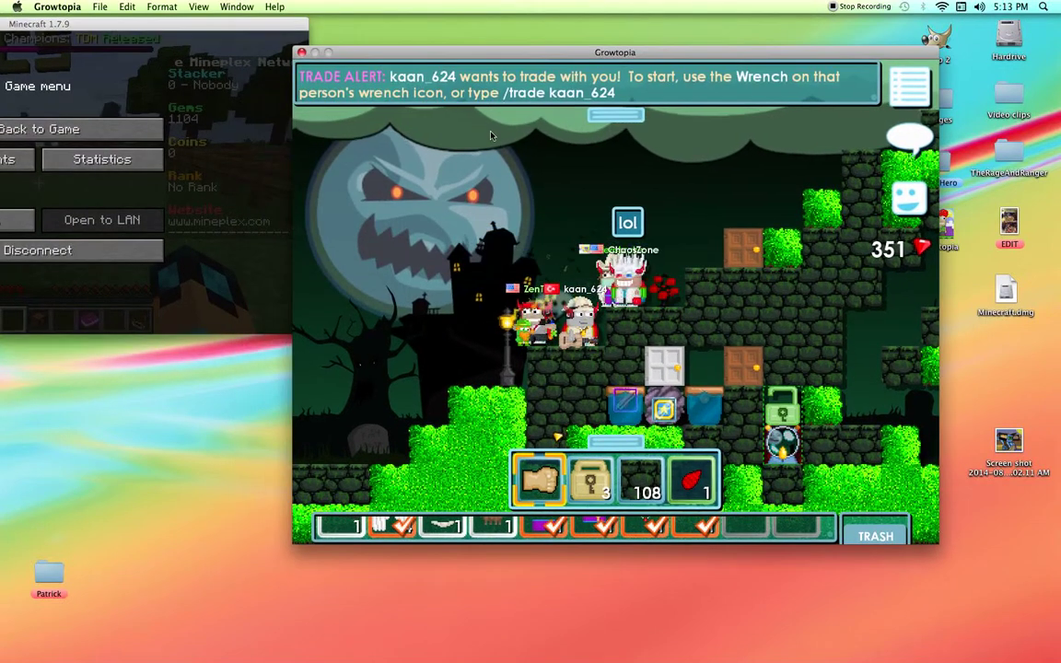
Step: Move the Growtopia character a short way and send the chat message "im gonna teach you how to Change your flag on MAC"
key(w)
key(d)
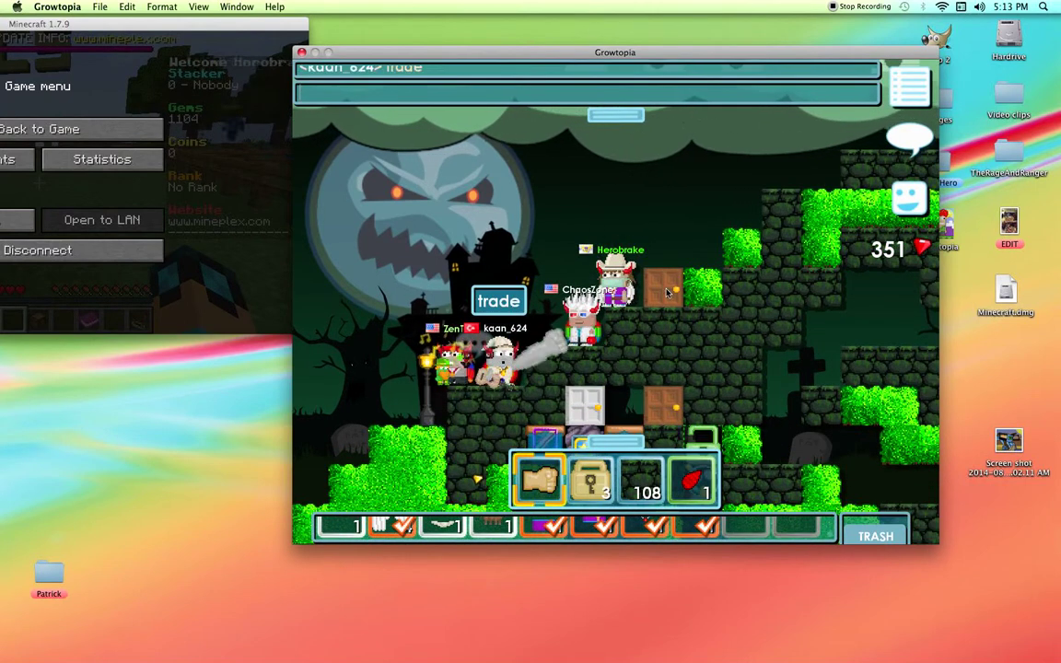
text(im gonna)
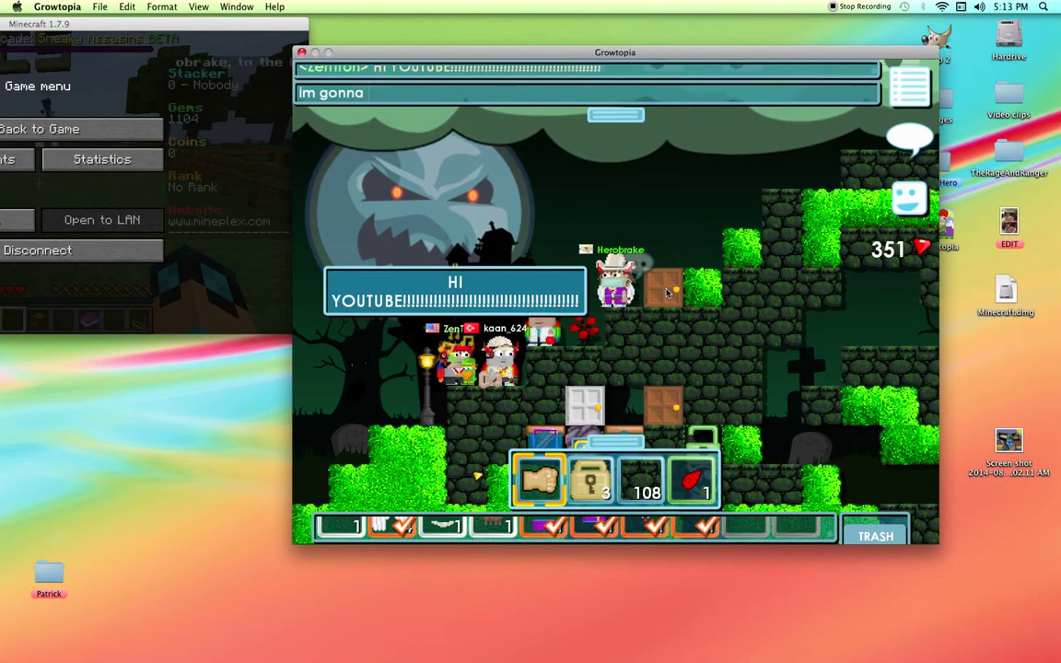
text( teach you y)
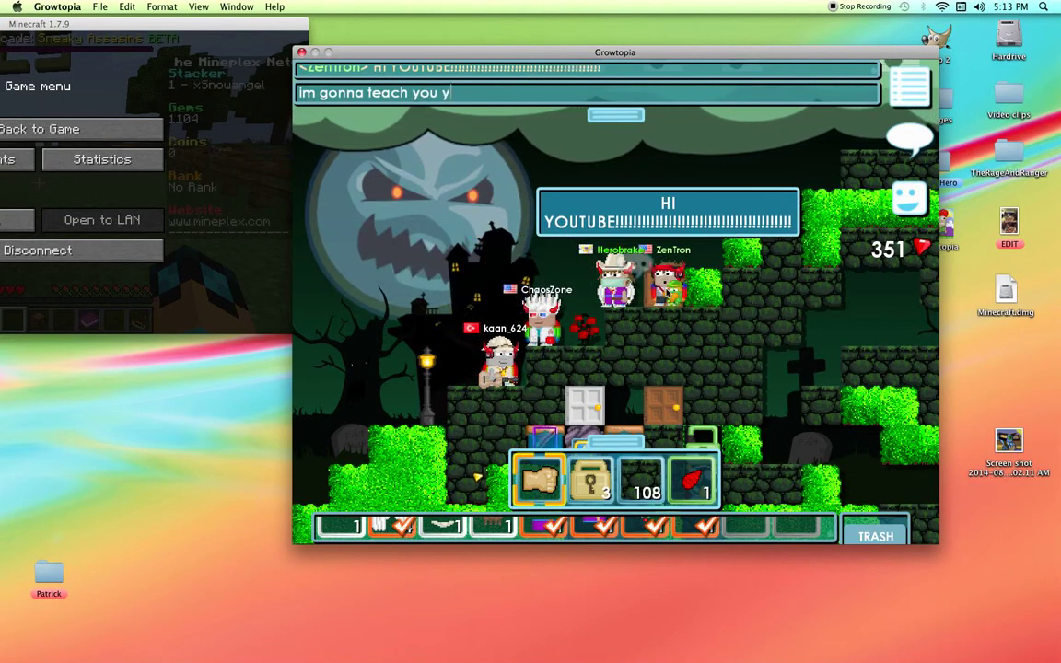
text(ow to Change your flag on MAC)
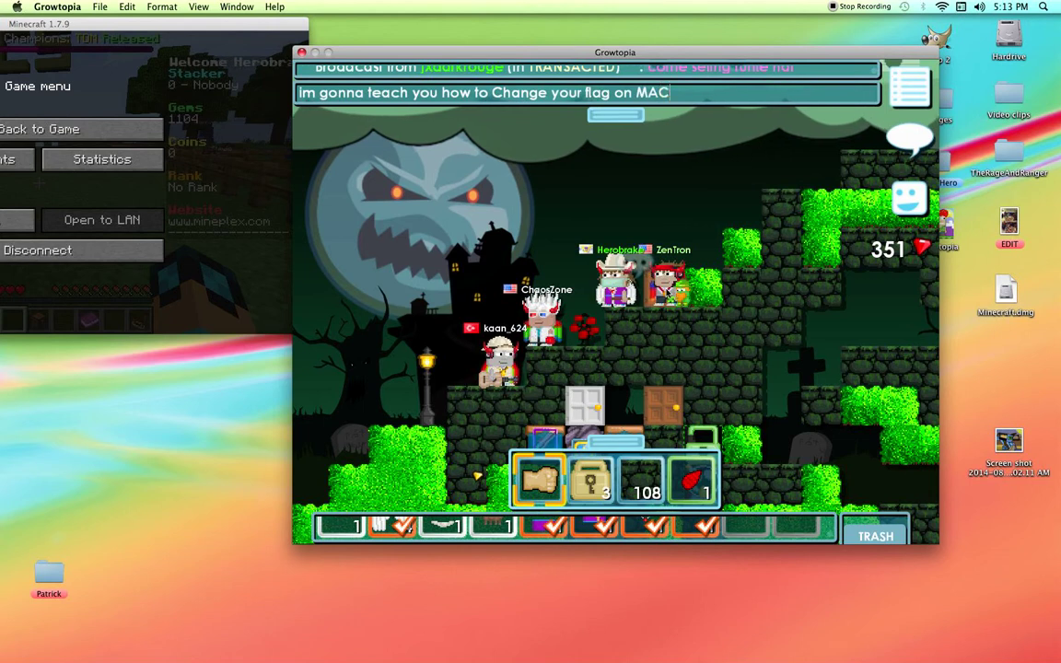
key(Return)
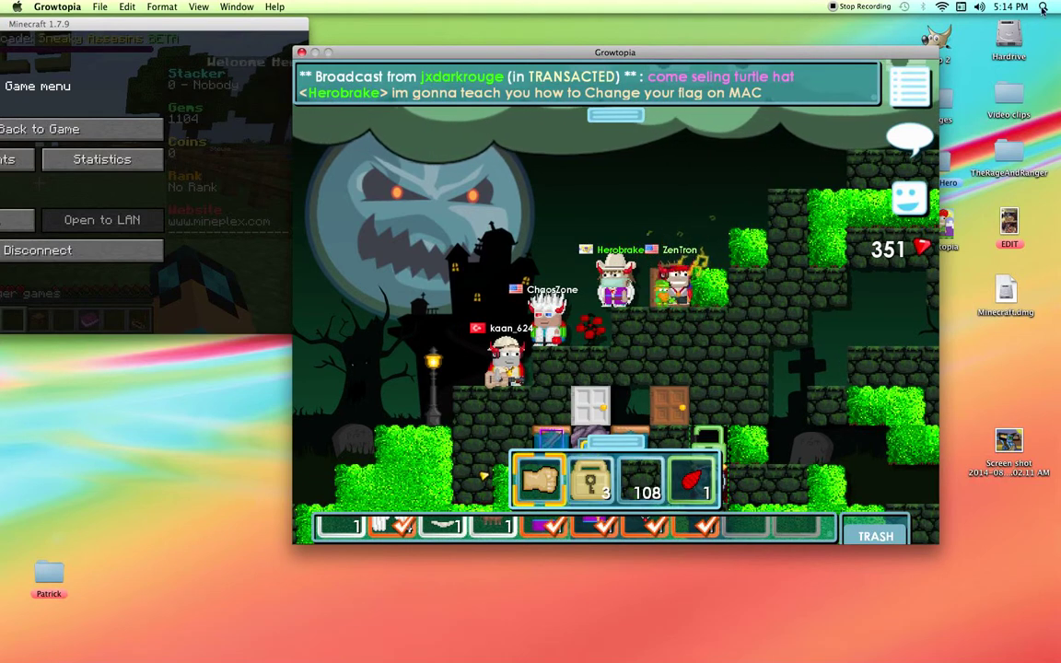
Step: Switch to System Preferences and open the Formats settings of Language & Text
mouse_move(760, 647)
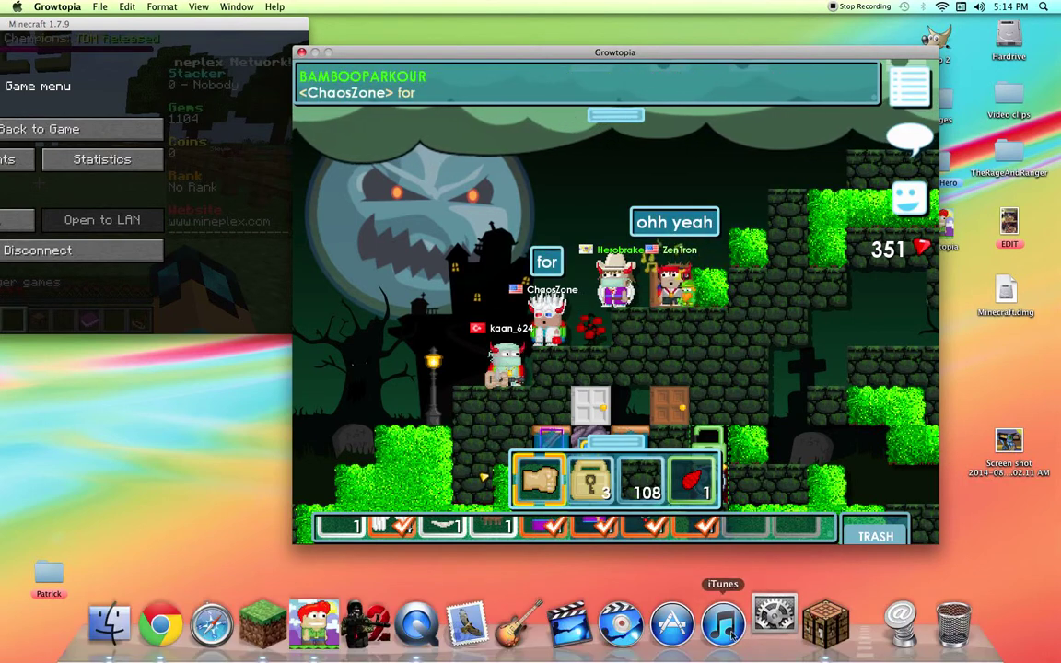
click(730, 634)
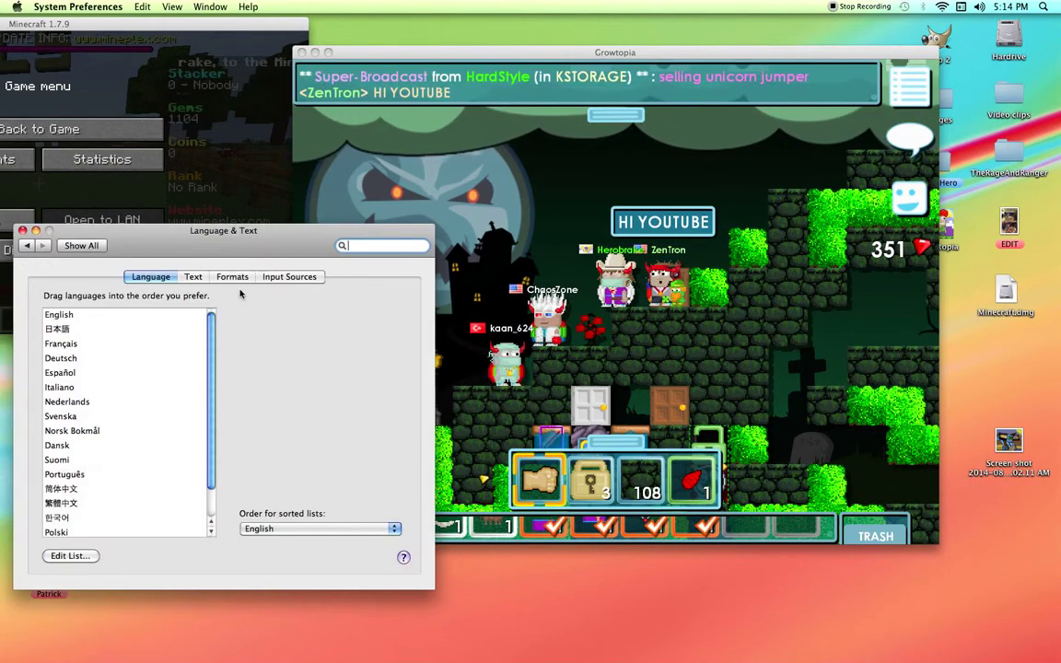
click(242, 278)
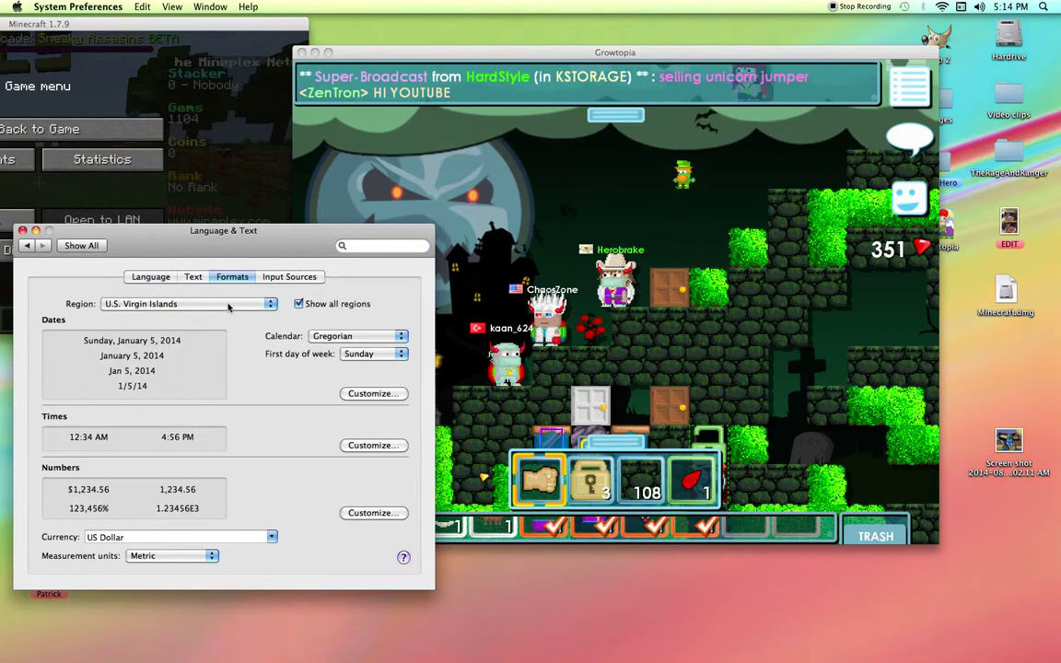
Step: Set the region to Nepal under the Nepali language
click(229, 305)
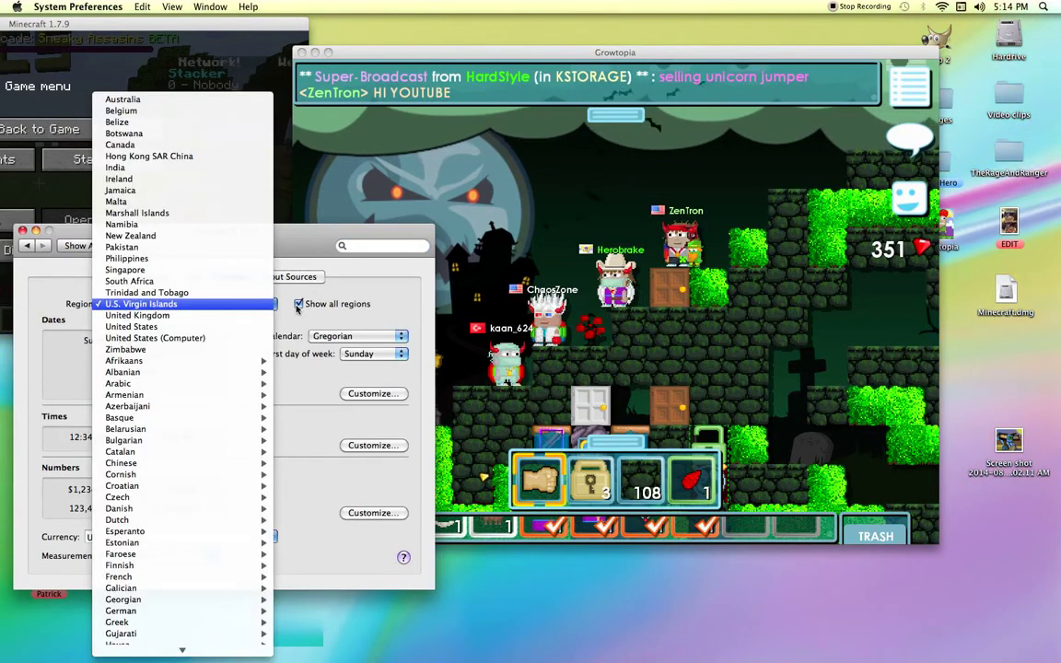
scroll(210, 461, down, 8)
mouse_move(201, 473)
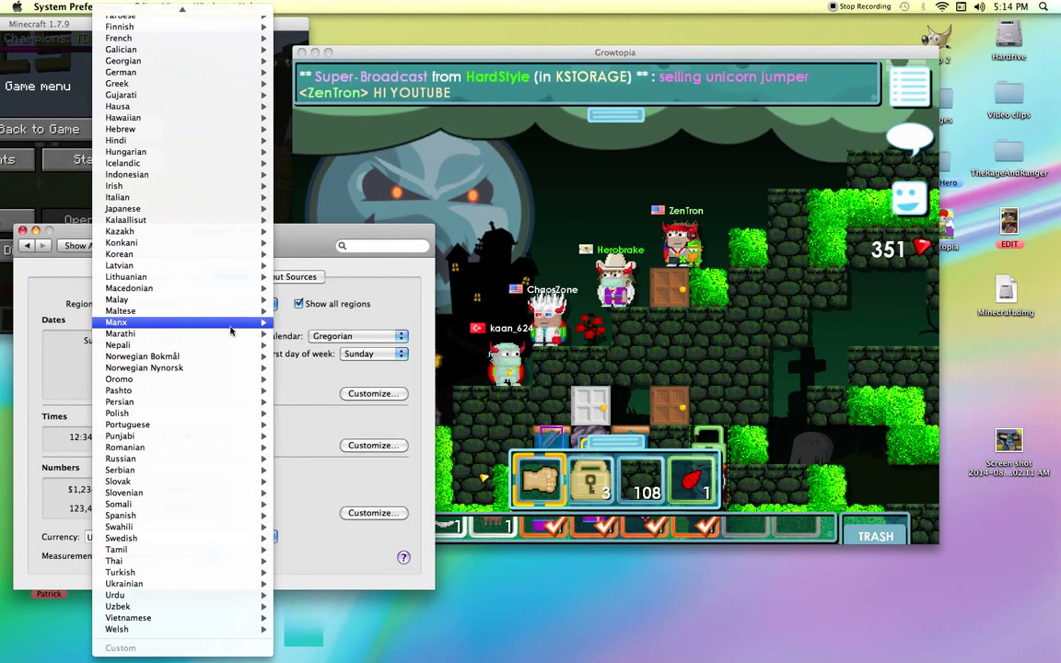
mouse_move(232, 346)
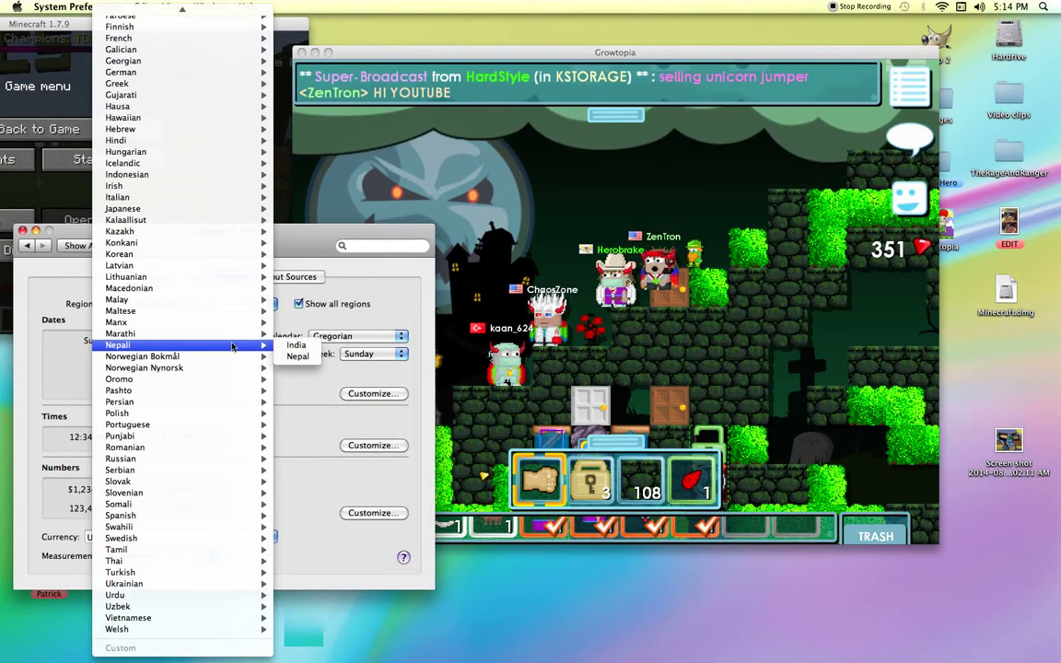
click(289, 357)
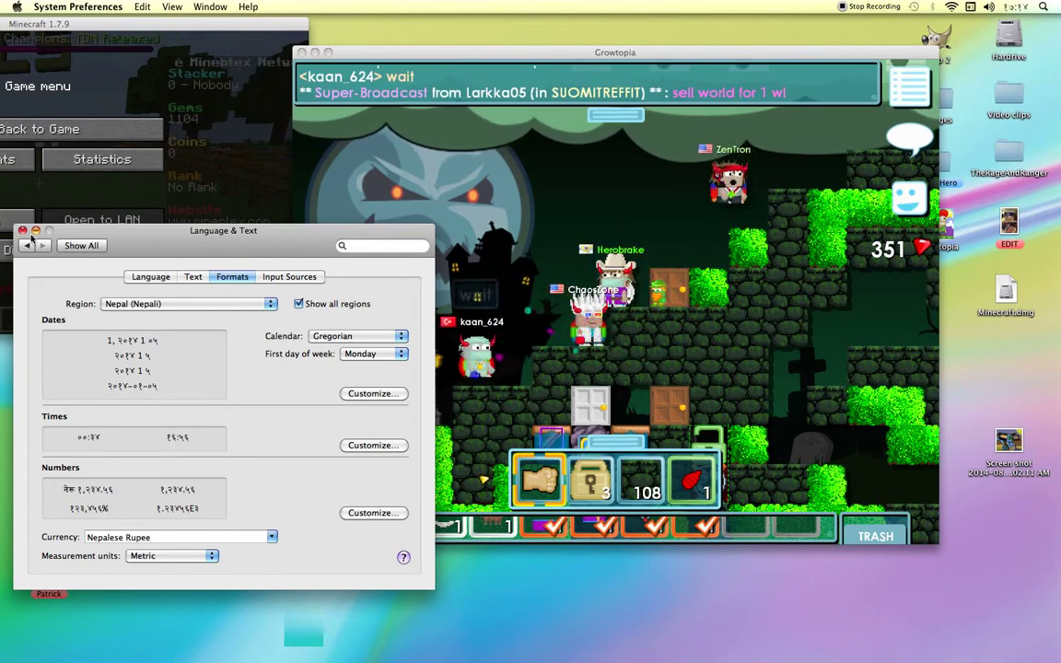
Step: Switch to Growtopia, close it, relaunch it and re-enter the same world
click(645, 233)
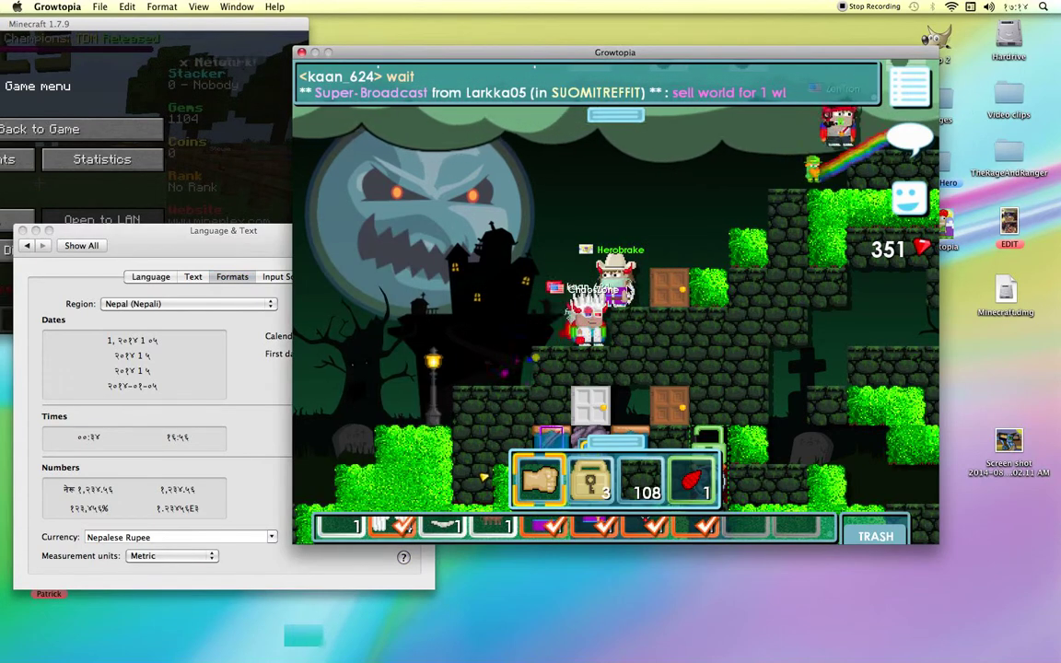
key(Right)
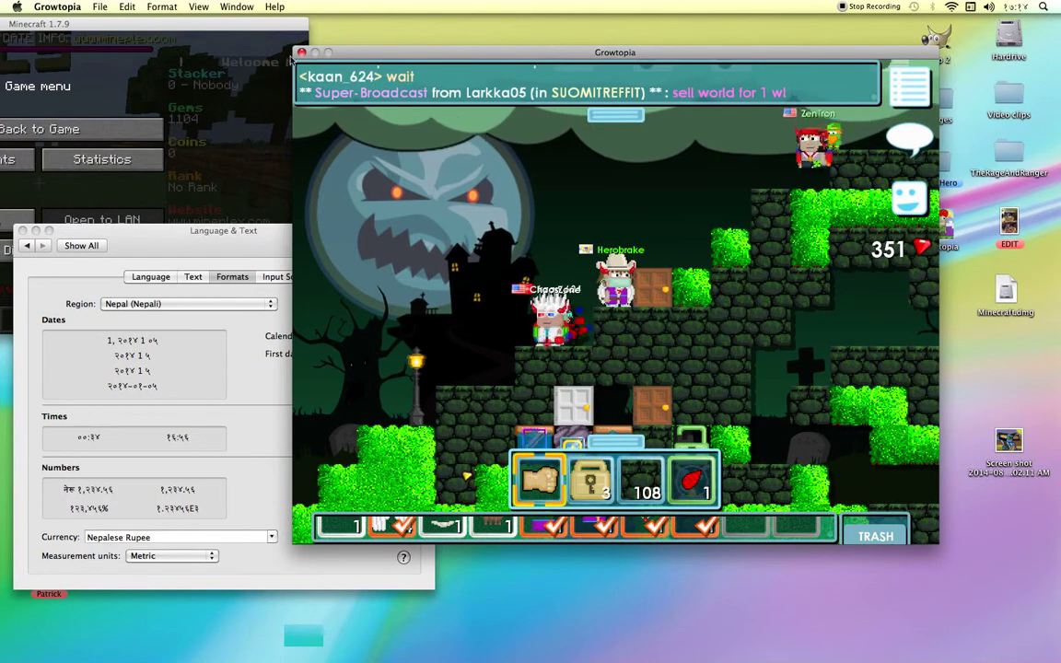
click(301, 53)
mouse_move(214, 656)
click(332, 652)
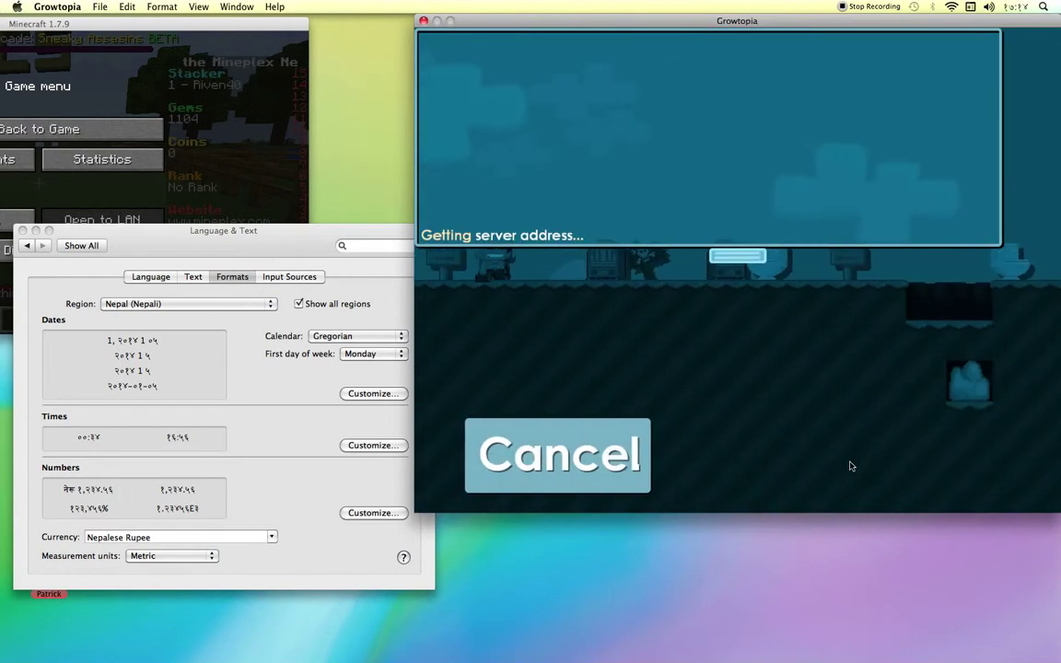
key(XF86AudioLowerVolume)
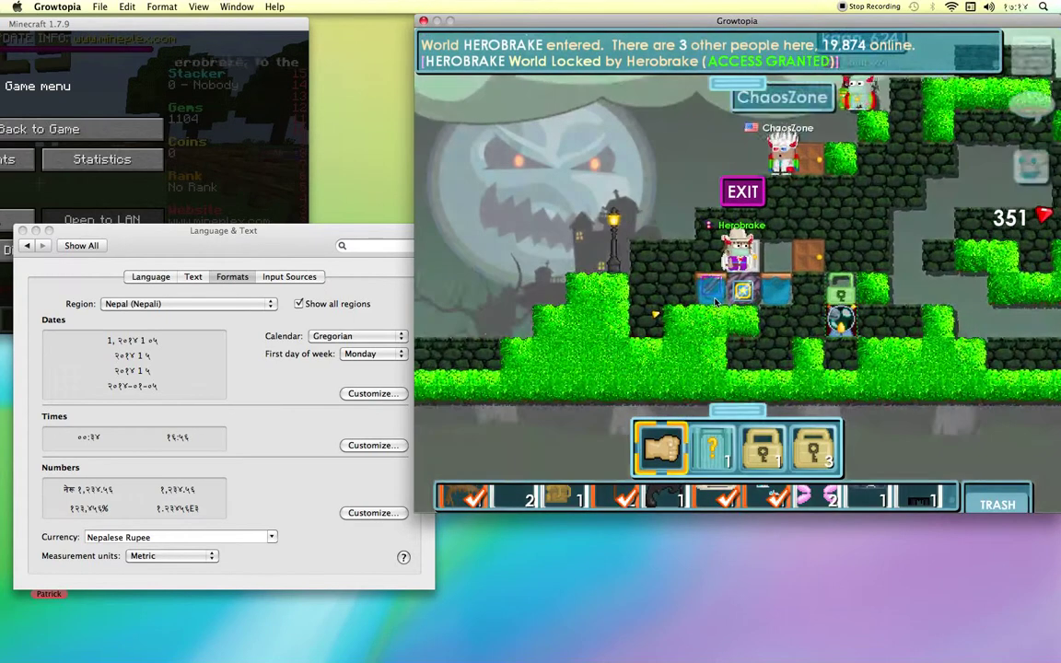
Step: Examine the flag beside the character's name up close and collapse the expanded inventory
key(Escape)
key(d)
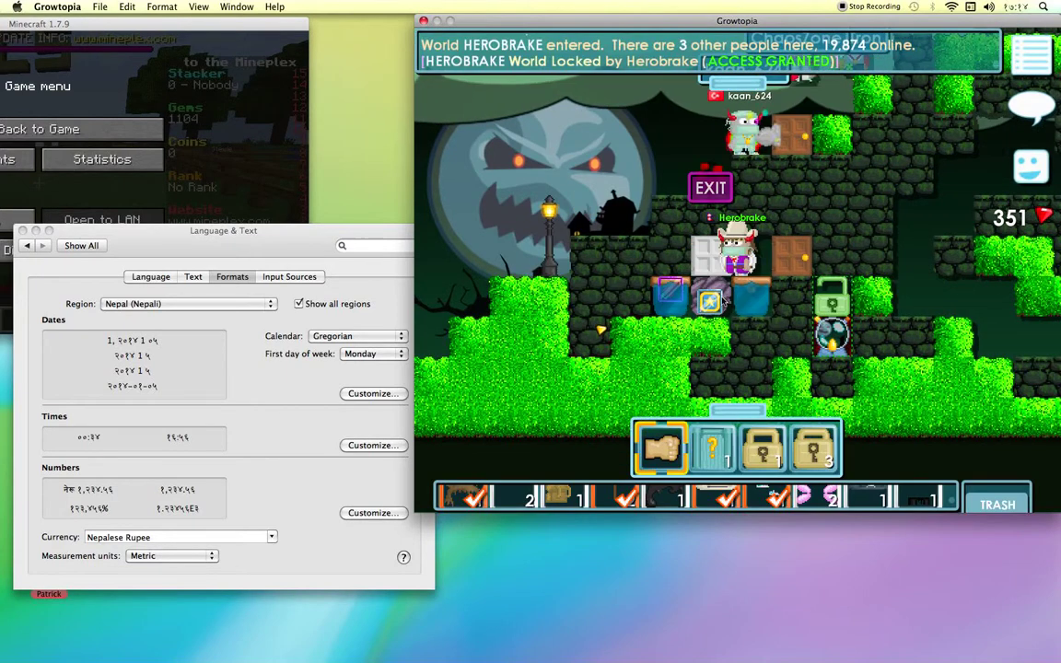
click(761, 406)
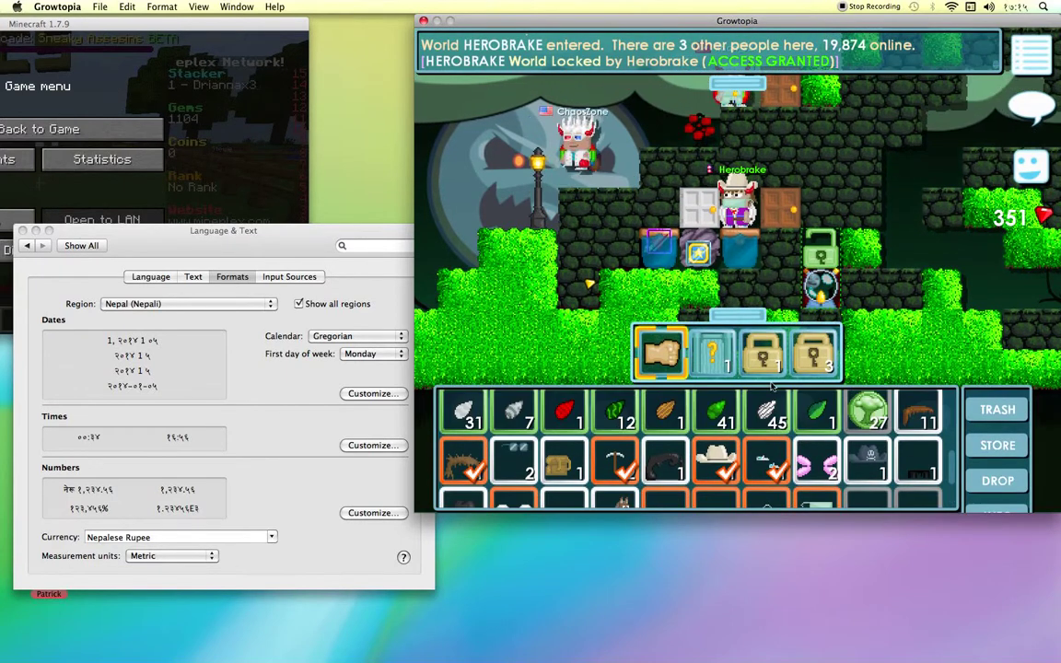
scroll(692, 136, up, 5)
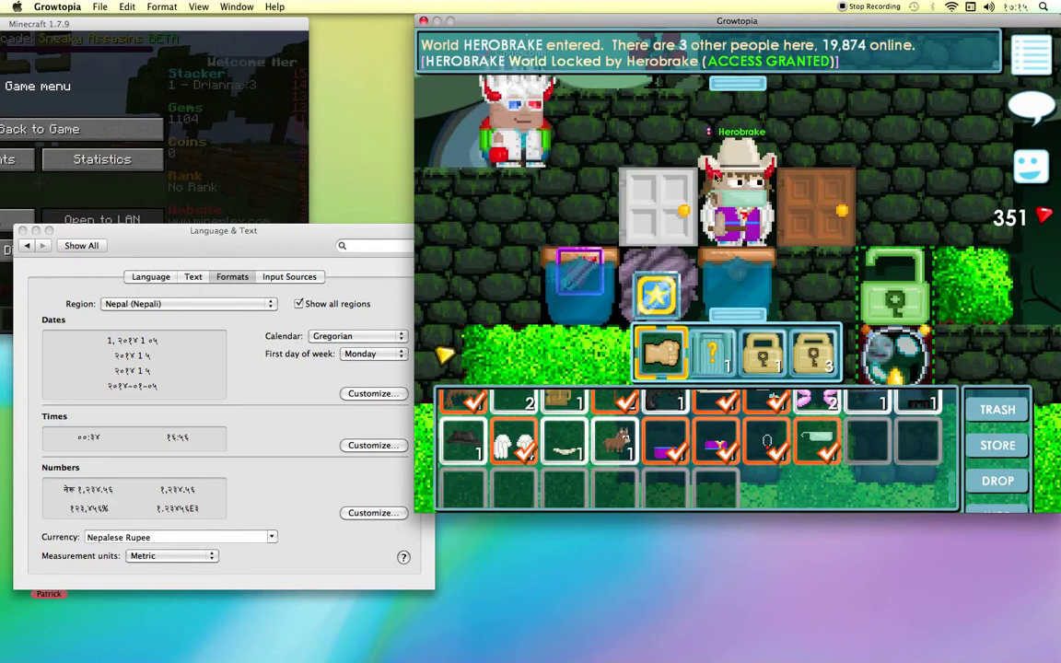
scroll(729, 291, down, 3)
click(734, 317)
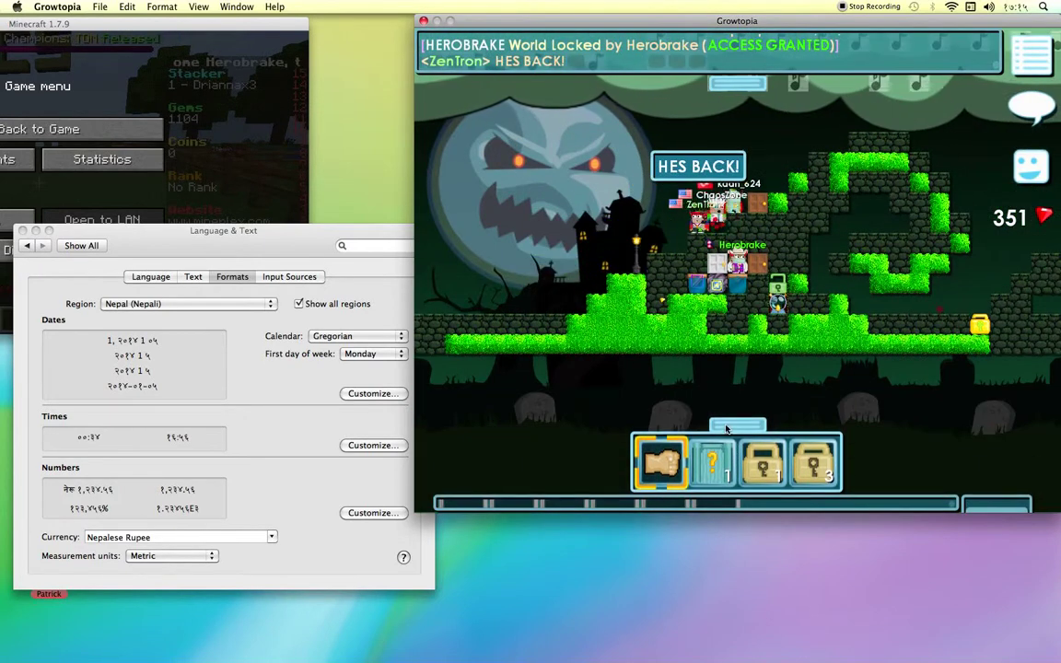
scroll(757, 289, up, 2)
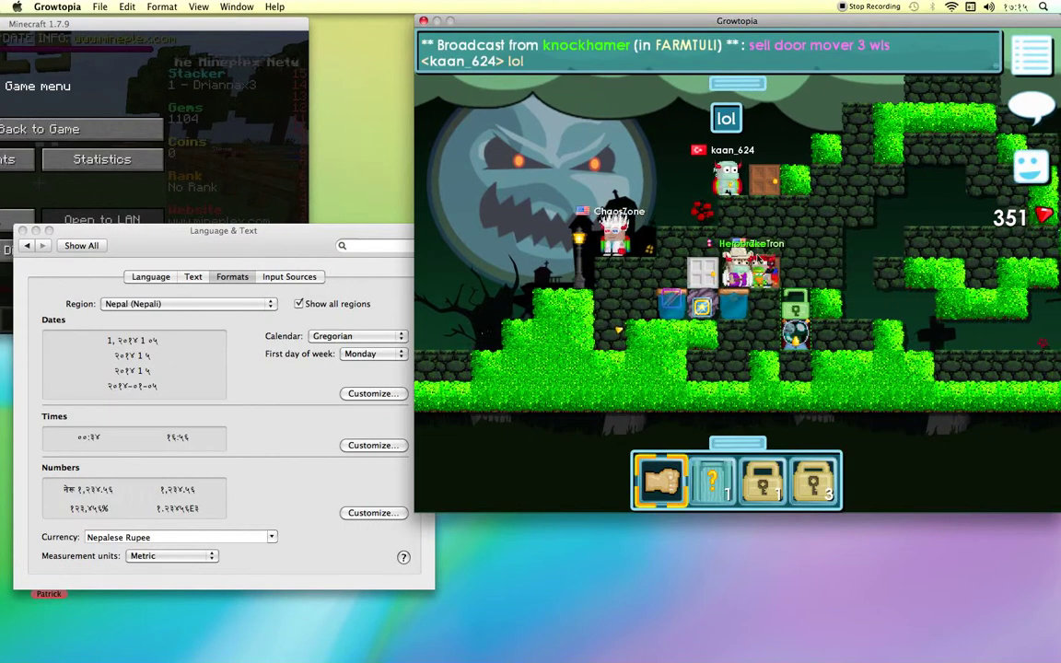
Step: Move the character through the world, over the stone ledges to the wooden building with the colored blocks
click(745, 276)
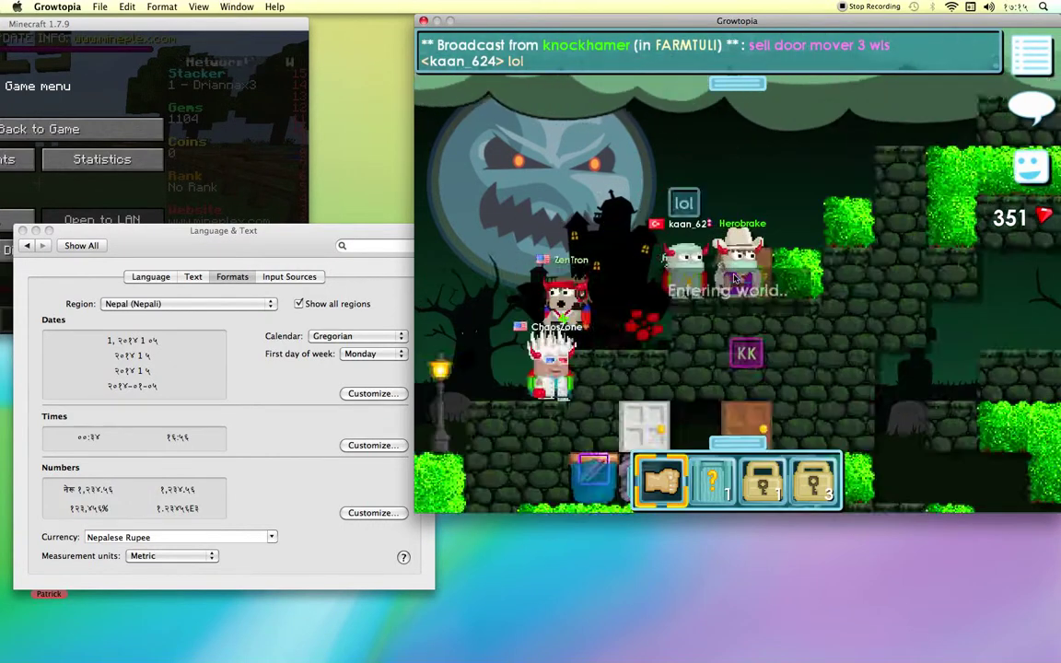
key(d)
key(w)
key(w)
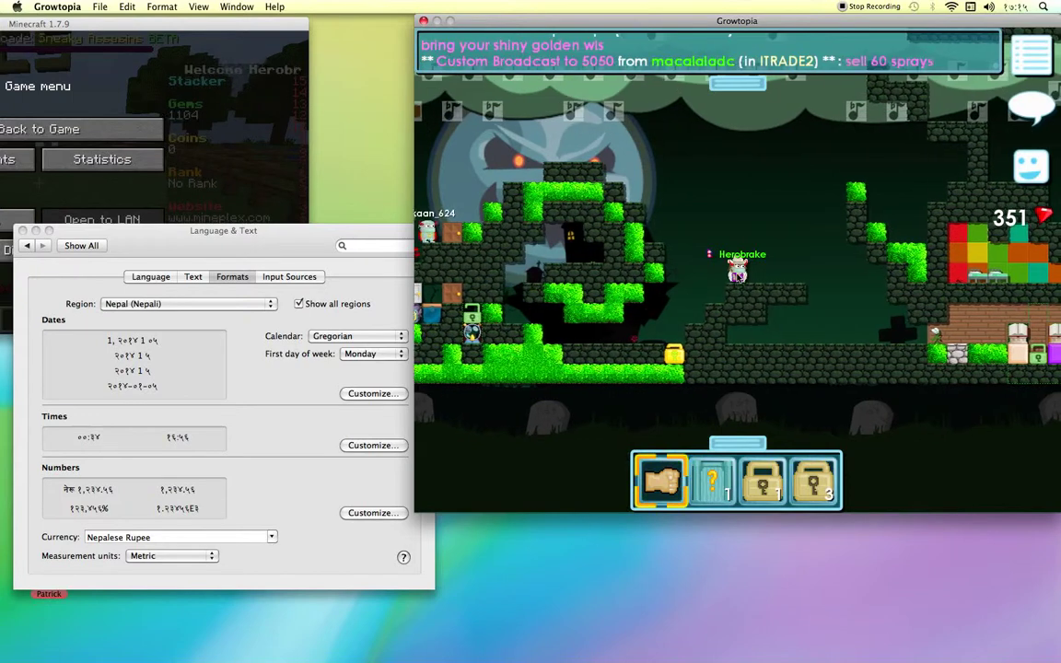
click(751, 127)
key(d)
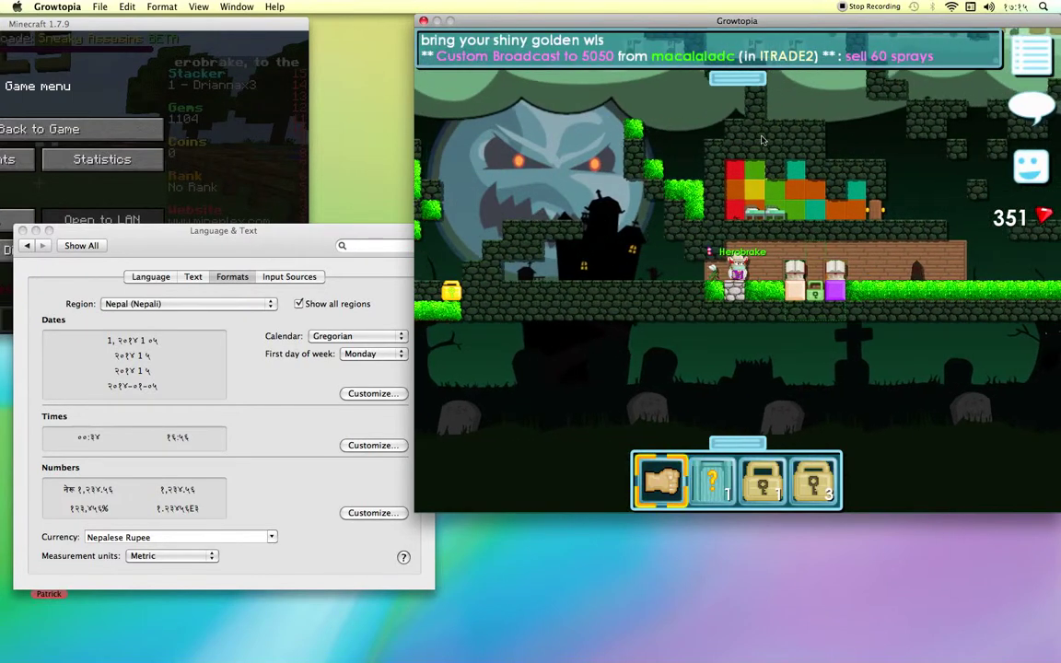
Step: Bring the character back across the gap and over the top of the round stone structure to its outer ledge
key(Left)
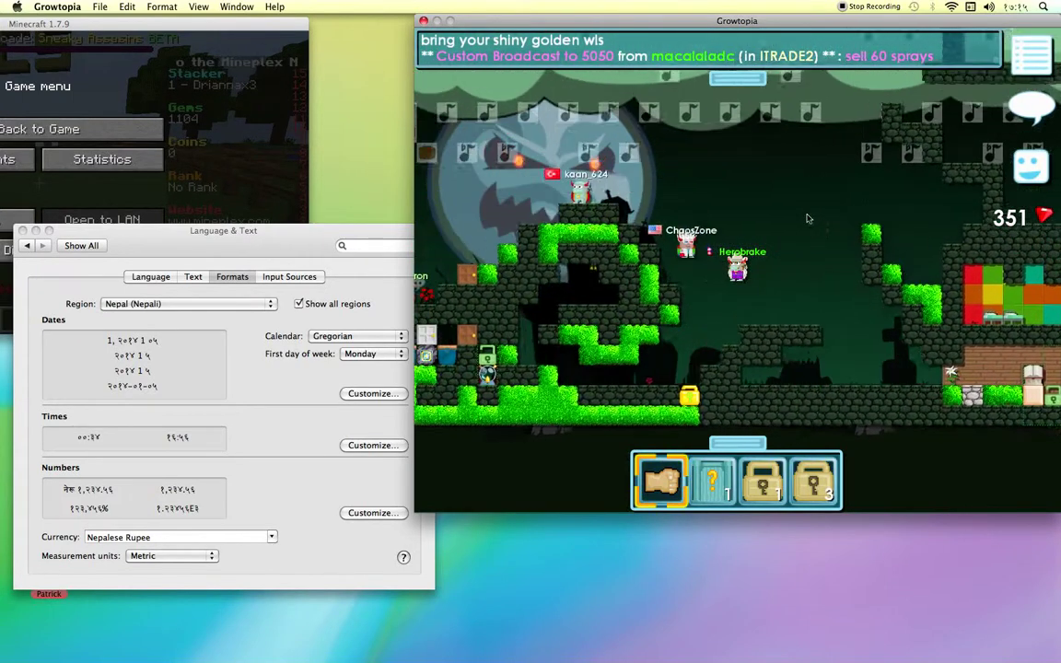
key(a)
key(w)
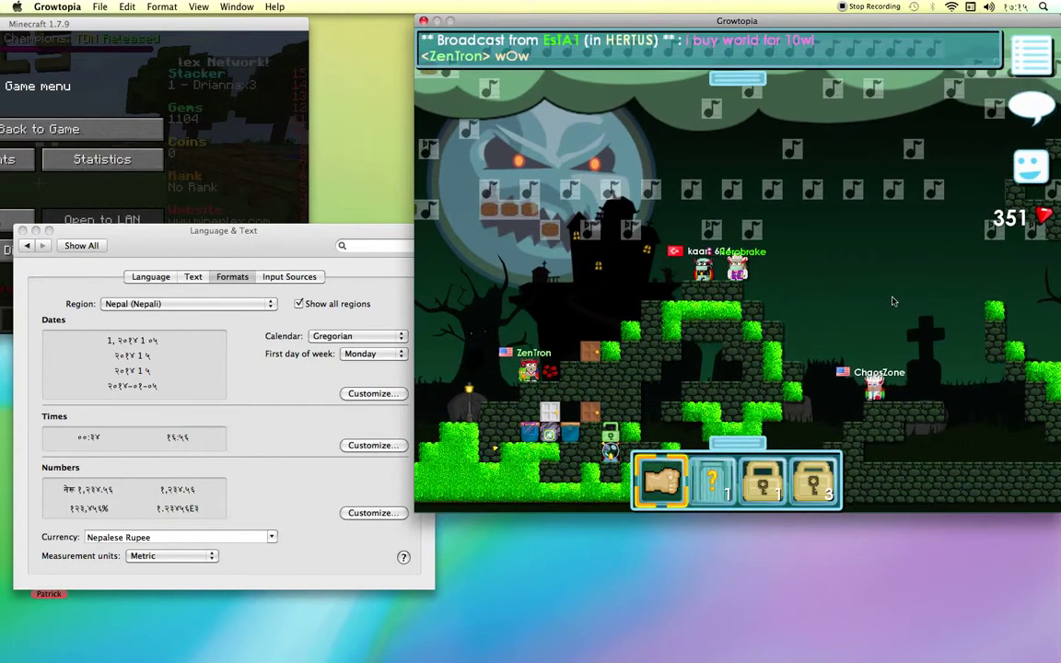
key(Left)
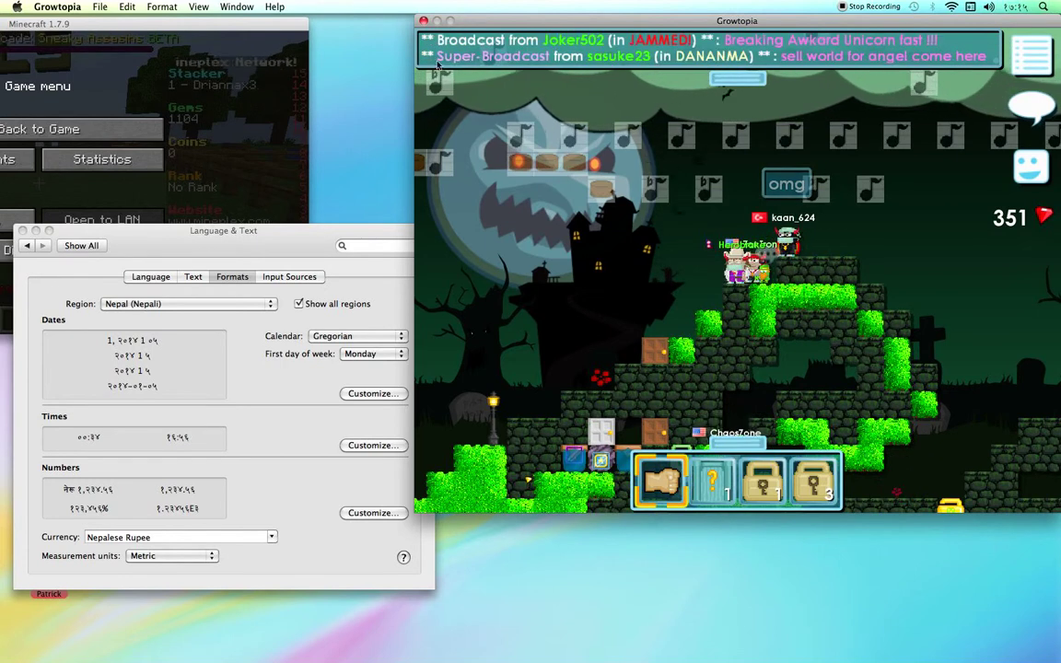
key(Left)
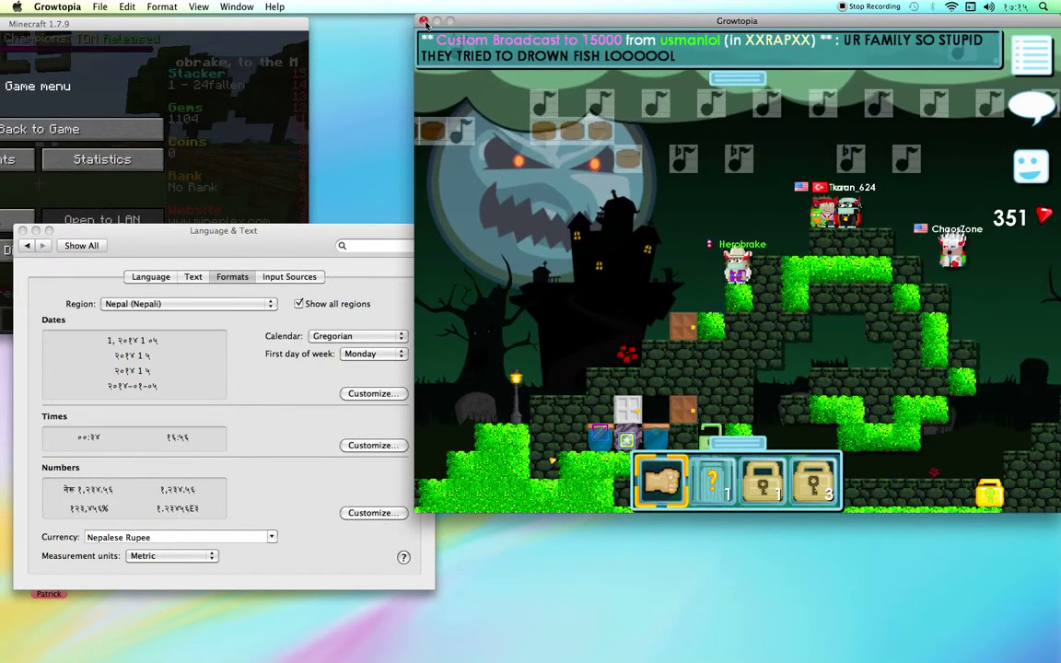
Step: Quit Growtopia and set the system region to U.S. Virgin Islands
key(super+q)
click(189, 303)
scroll(223, 477, down, 5)
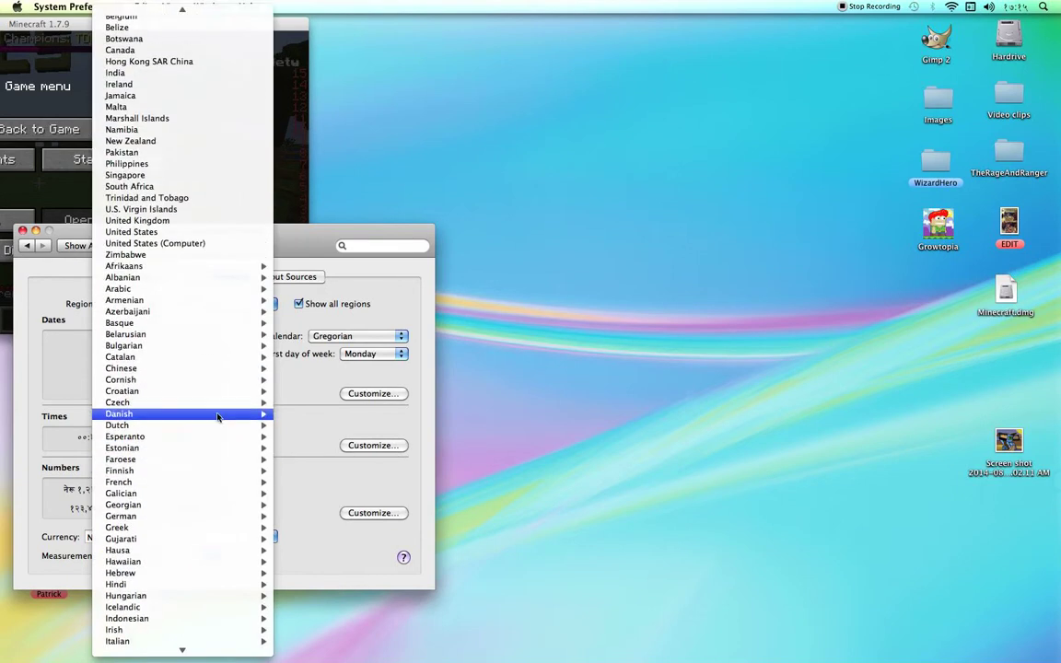
scroll(220, 415, up, 1)
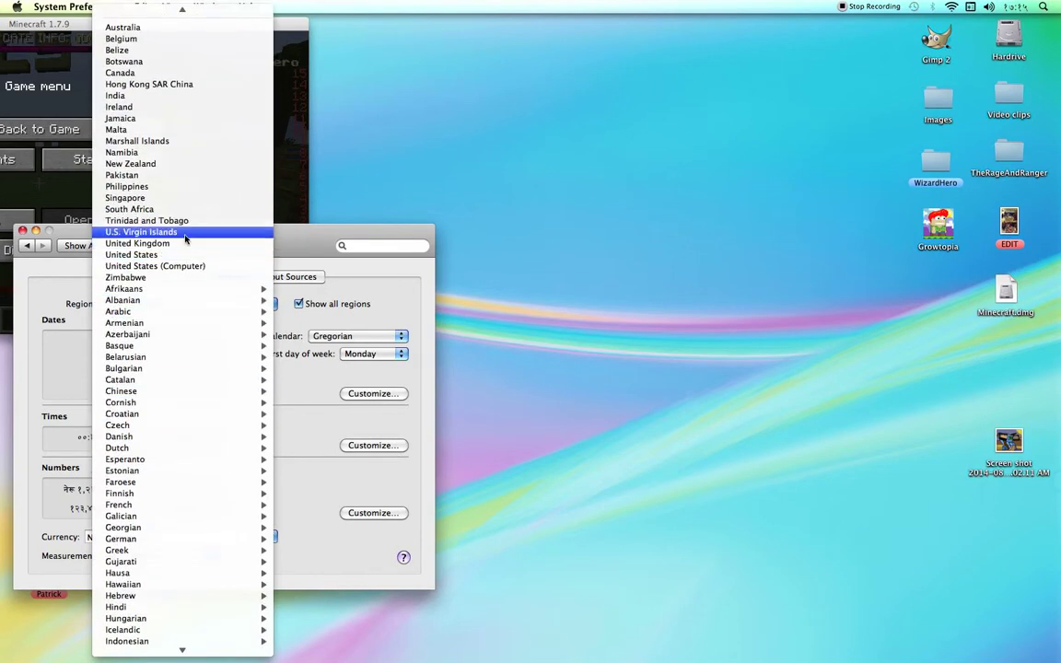
click(185, 236)
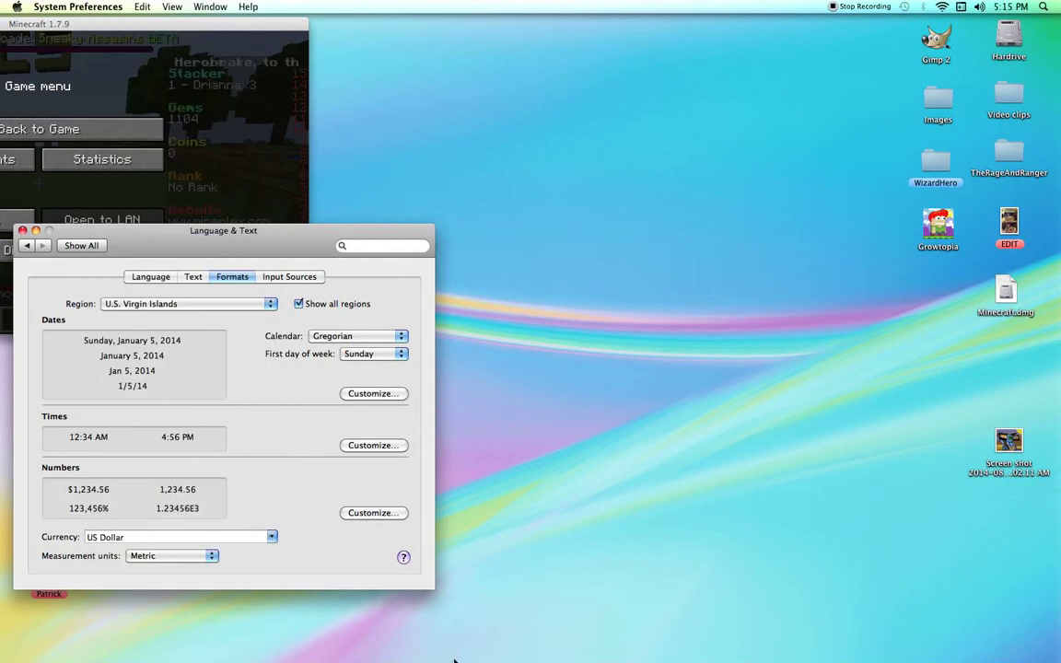
Step: Relaunch Growtopia and connect to play online
mouse_move(435, 658)
click(335, 633)
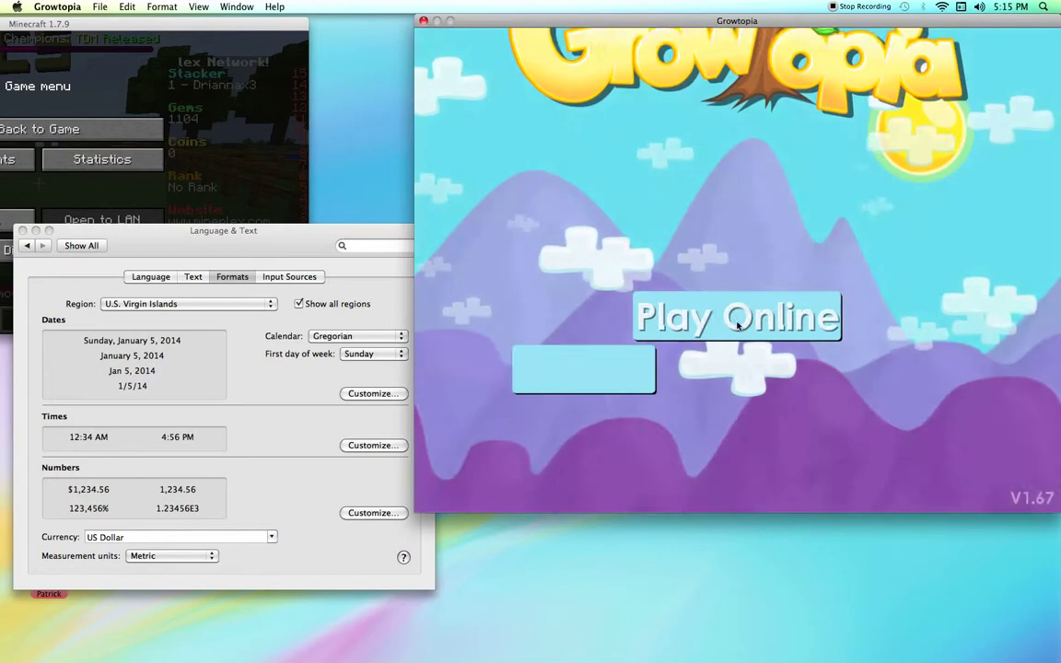
click(737, 327)
click(857, 453)
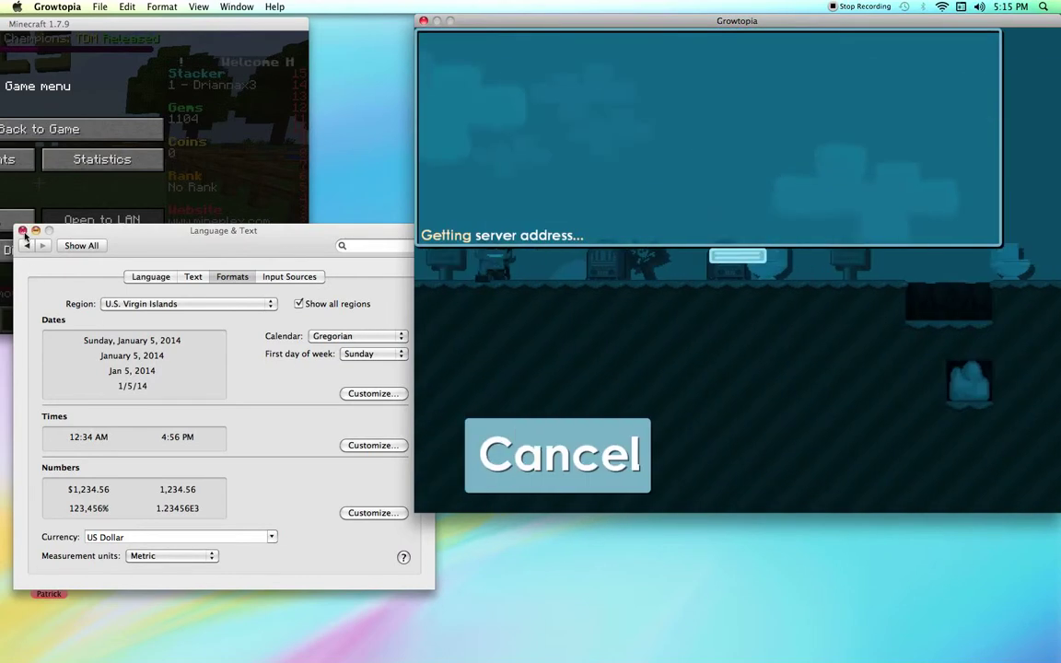
Step: Switch to Minecraft, resume the paused game and pause it again
click(95, 204)
click(103, 129)
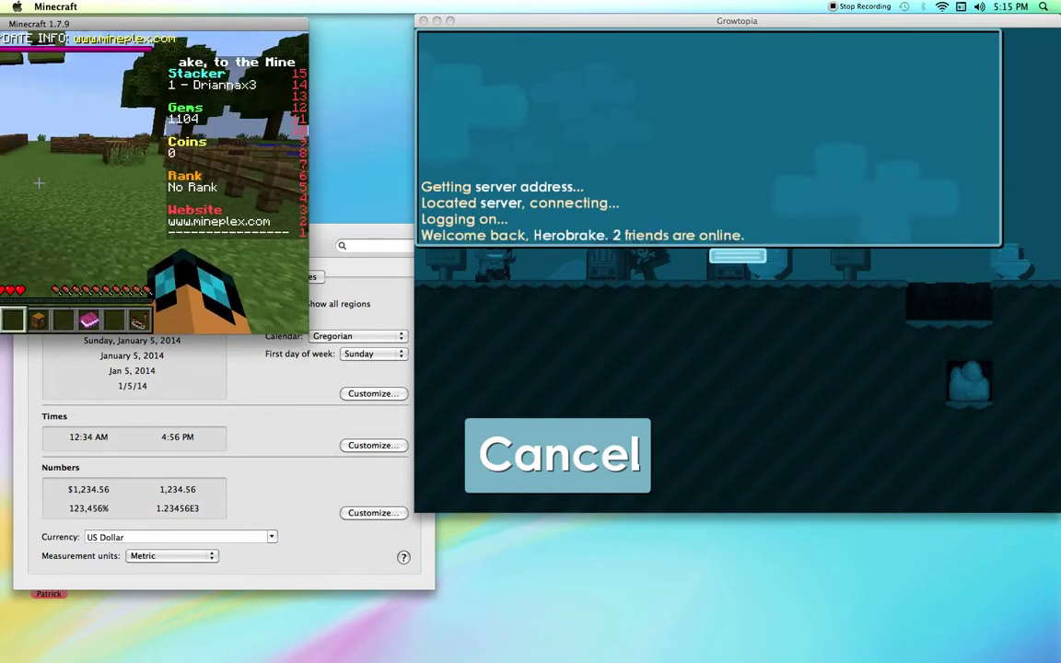
key(Escape)
Step: Switch back to Growtopia, enter the world and bring the character from the entrance door up onto the round stone structure
click(642, 284)
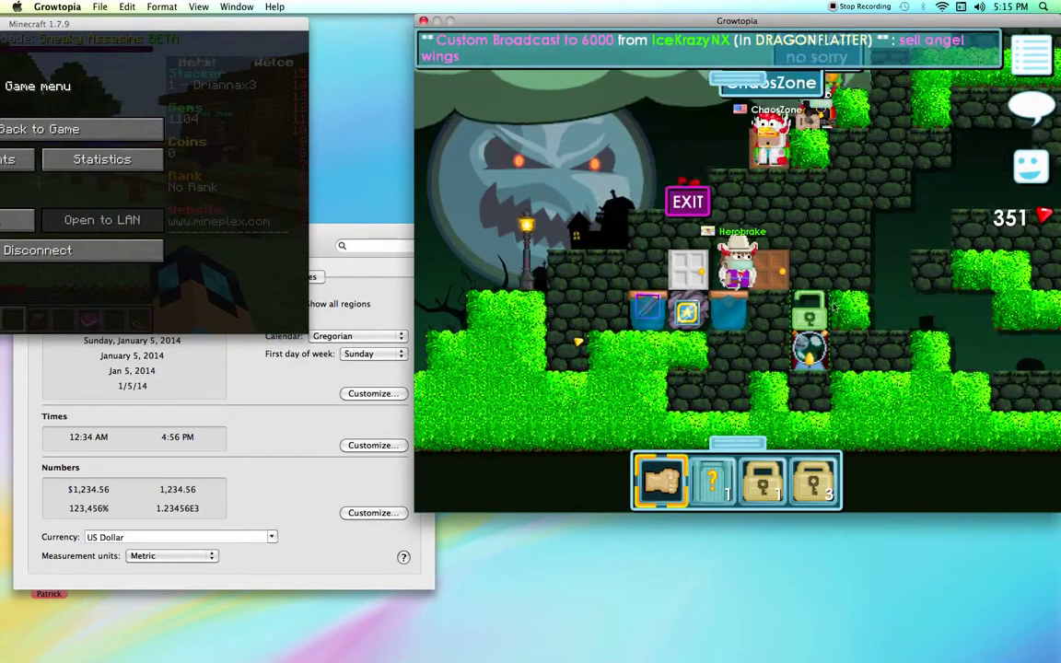
key(d)
click(734, 277)
key(w)
key(d)
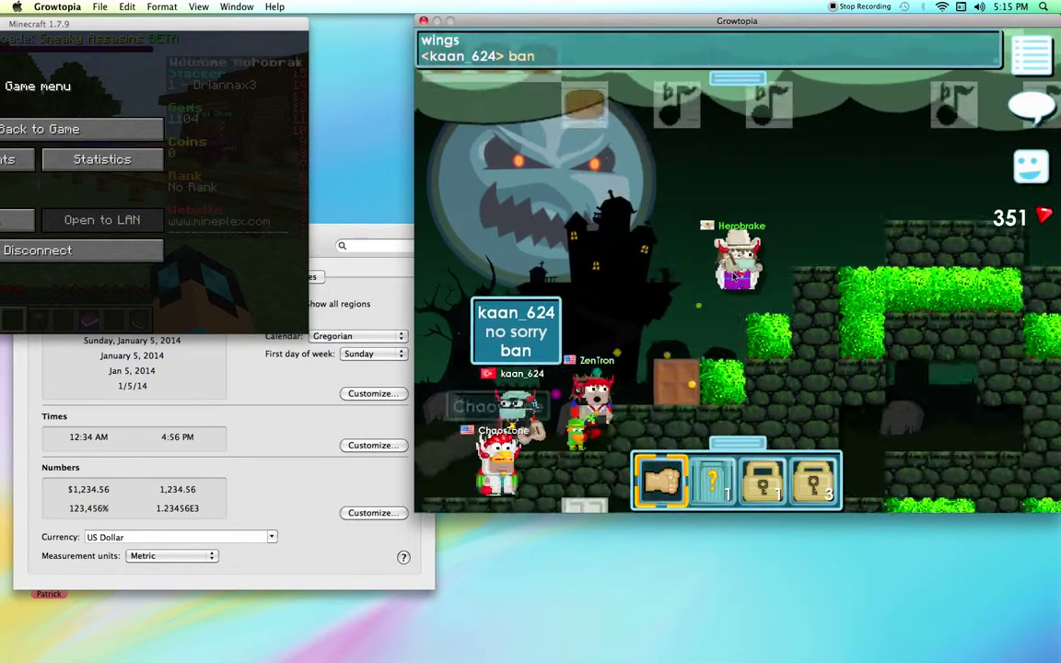
scroll(734, 278, down, 5)
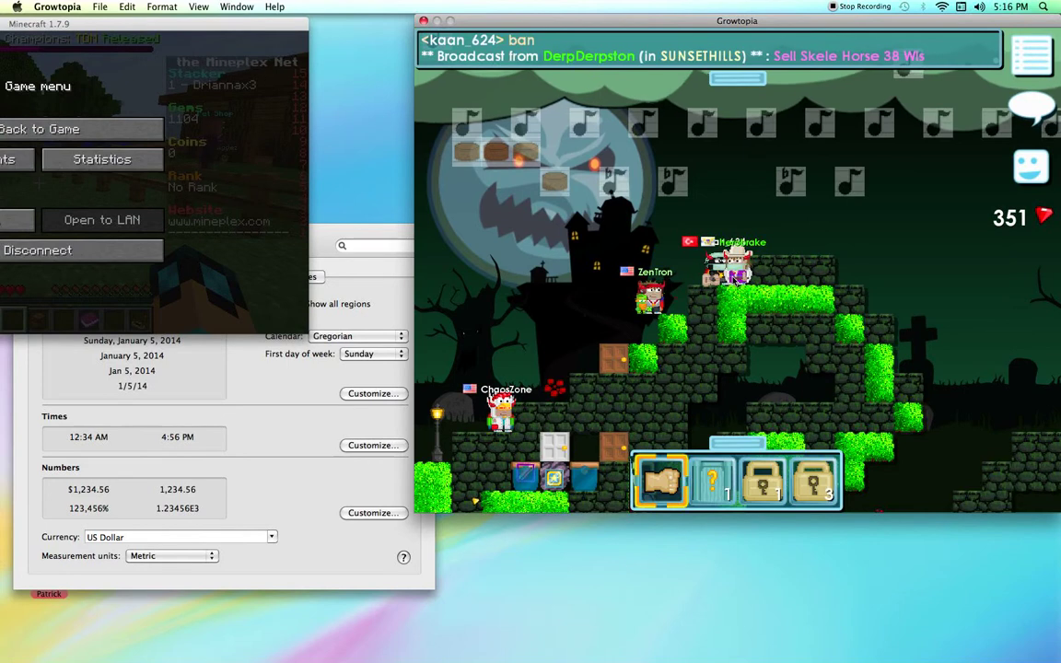
Step: Reposition the character on the upper ledge of the stone structure and write the /wave command in the chat
key(a)
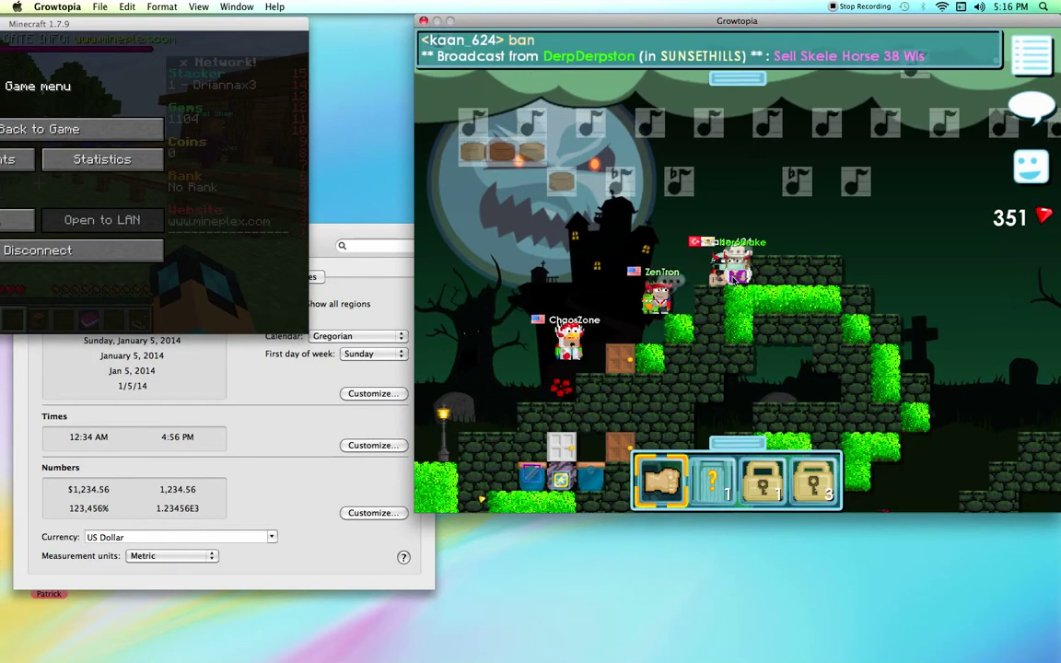
key(w)
key(d)
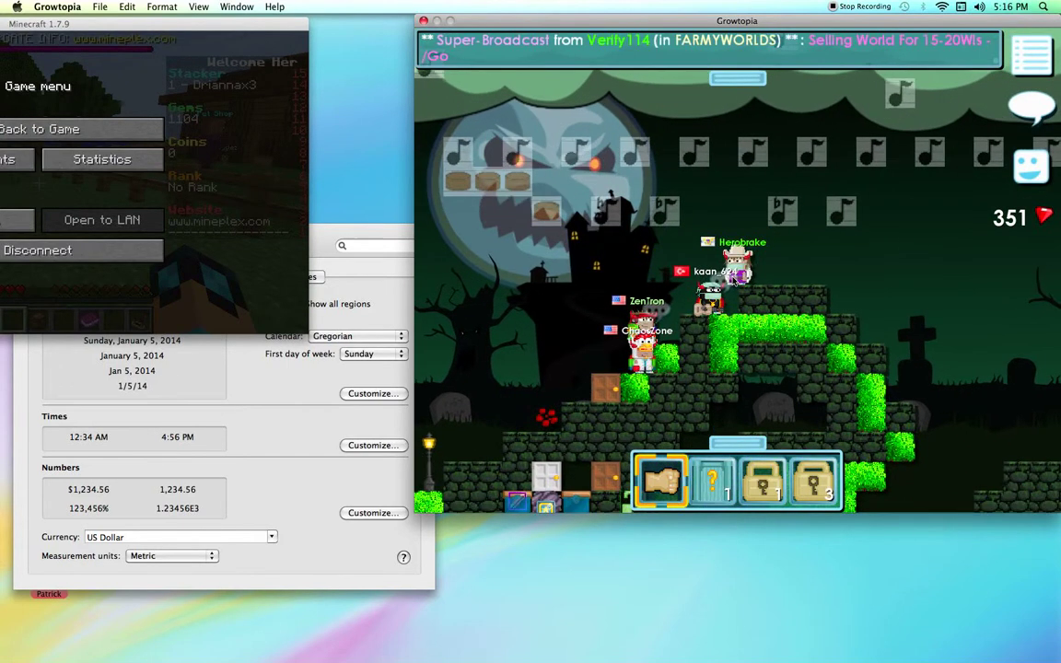
text(wave)
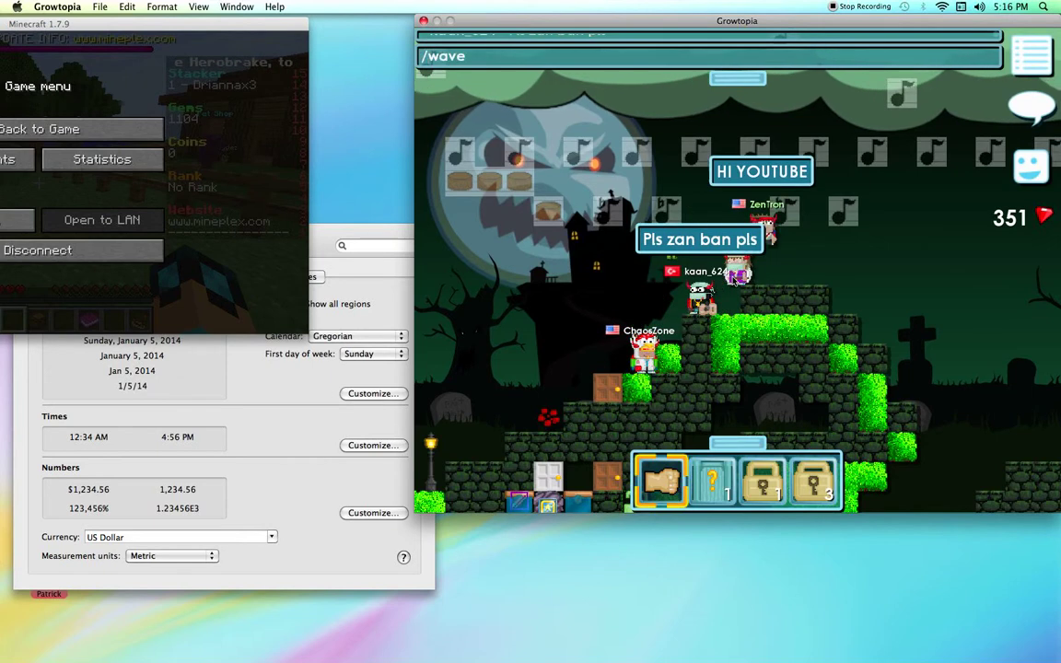